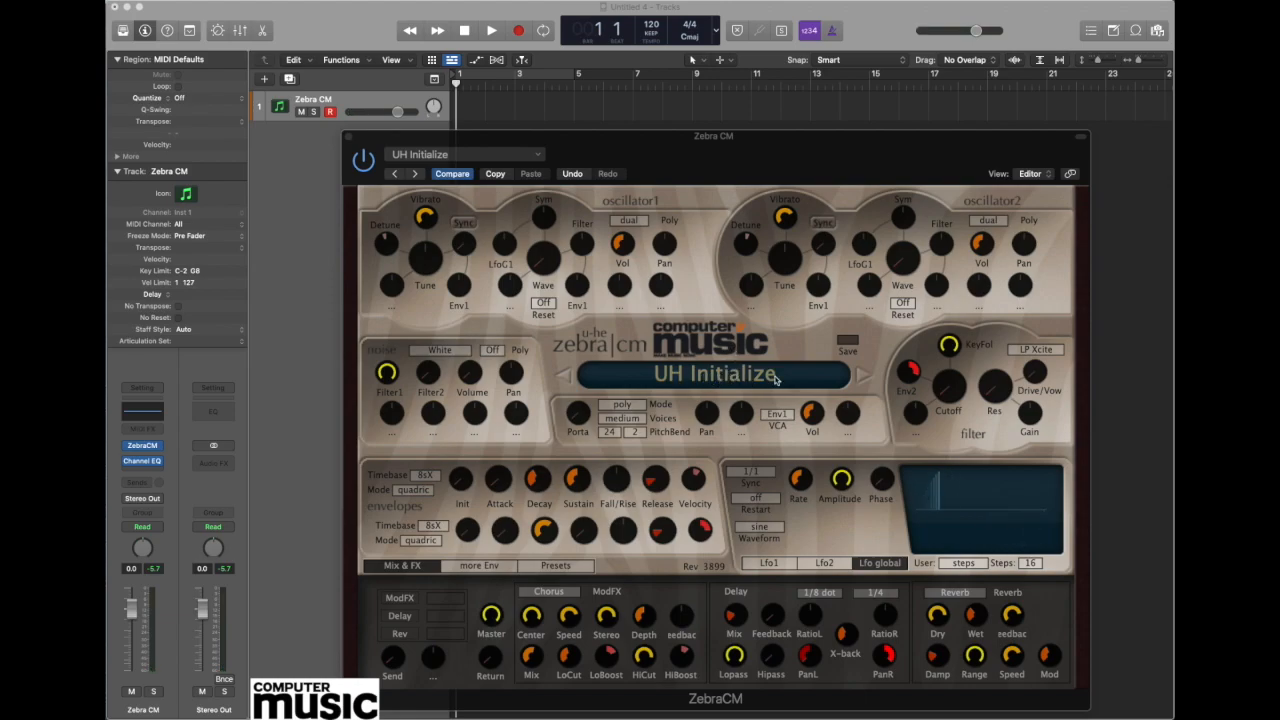
Load the UH Initialize preset and set oscillator 1's voice mode to single
click(722, 377)
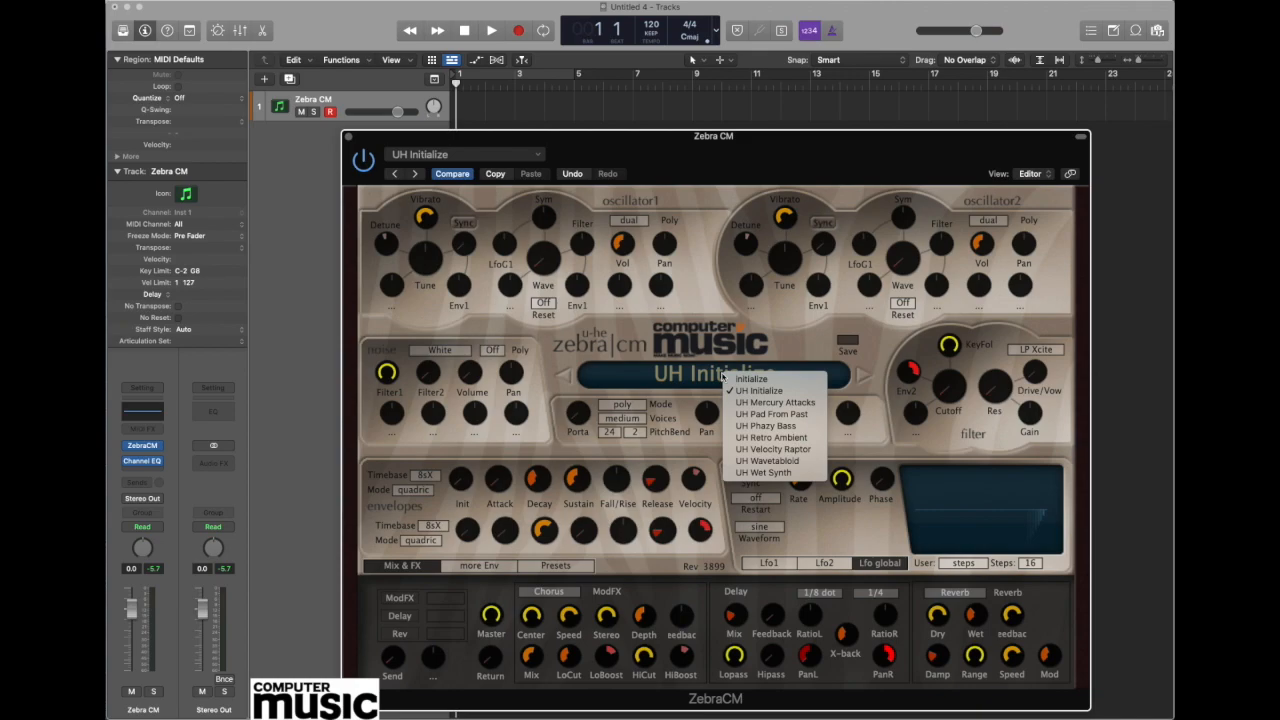
click(781, 390)
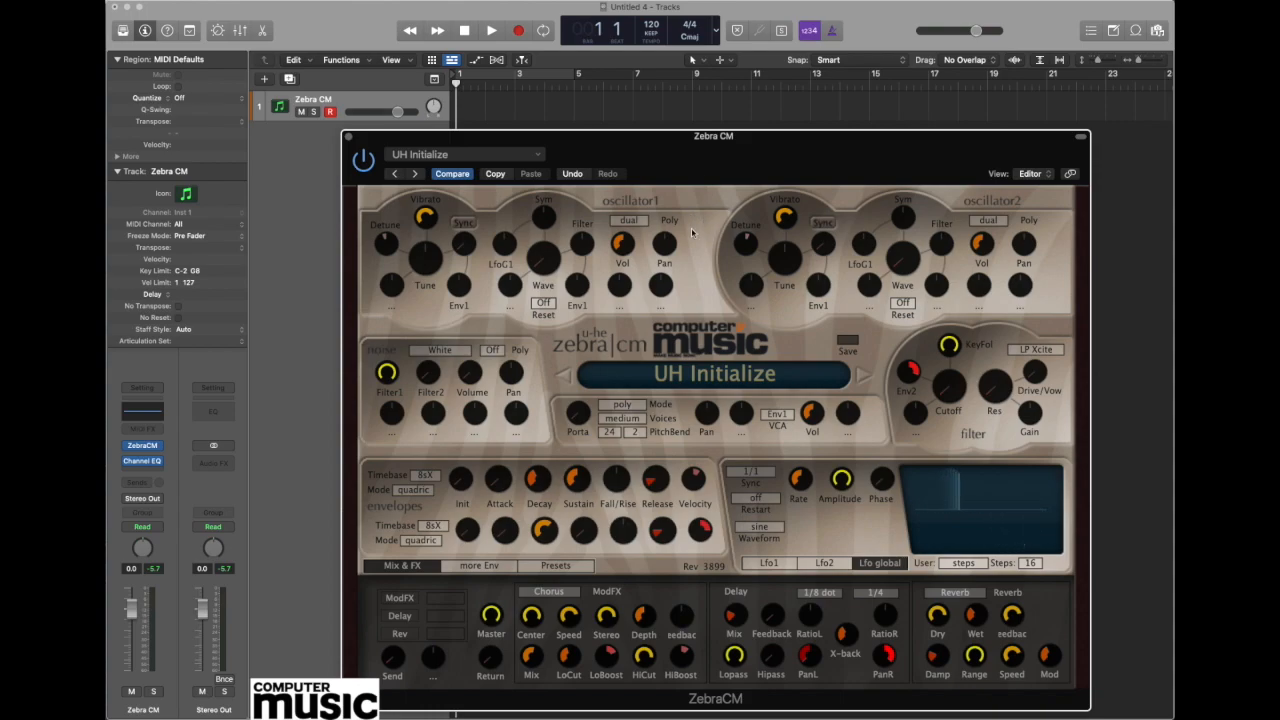
click(630, 221)
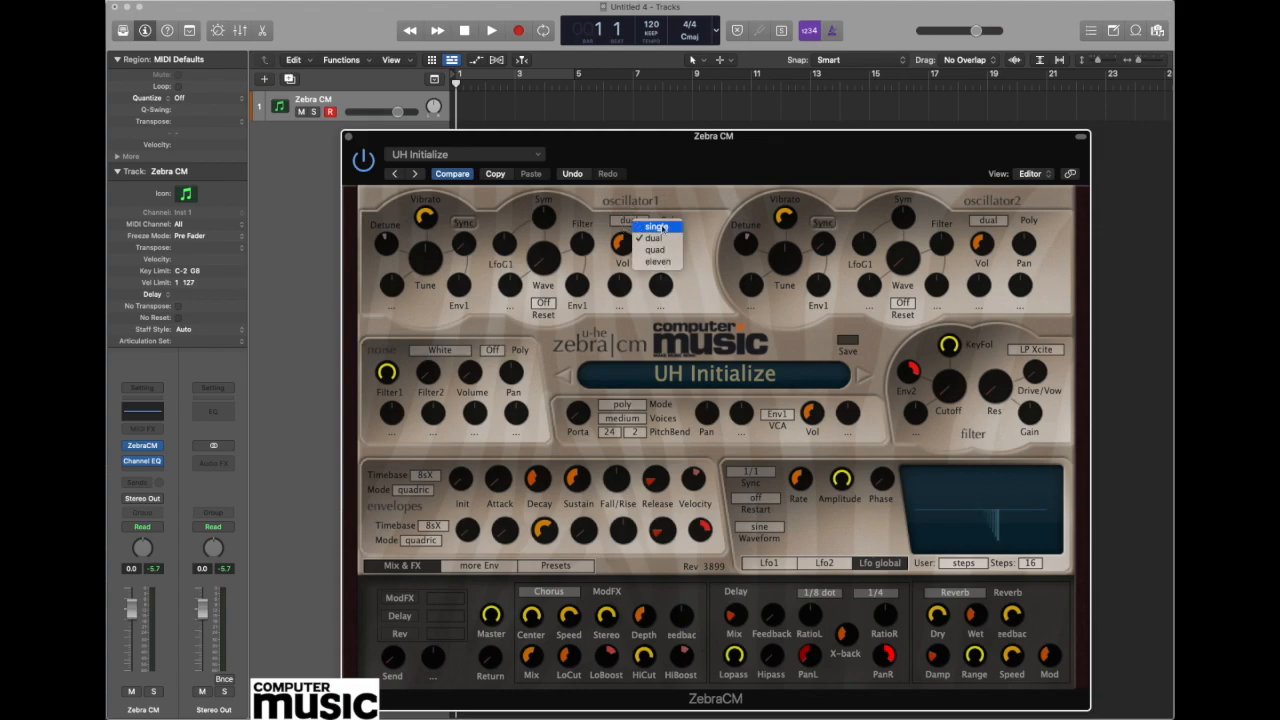
click(660, 227)
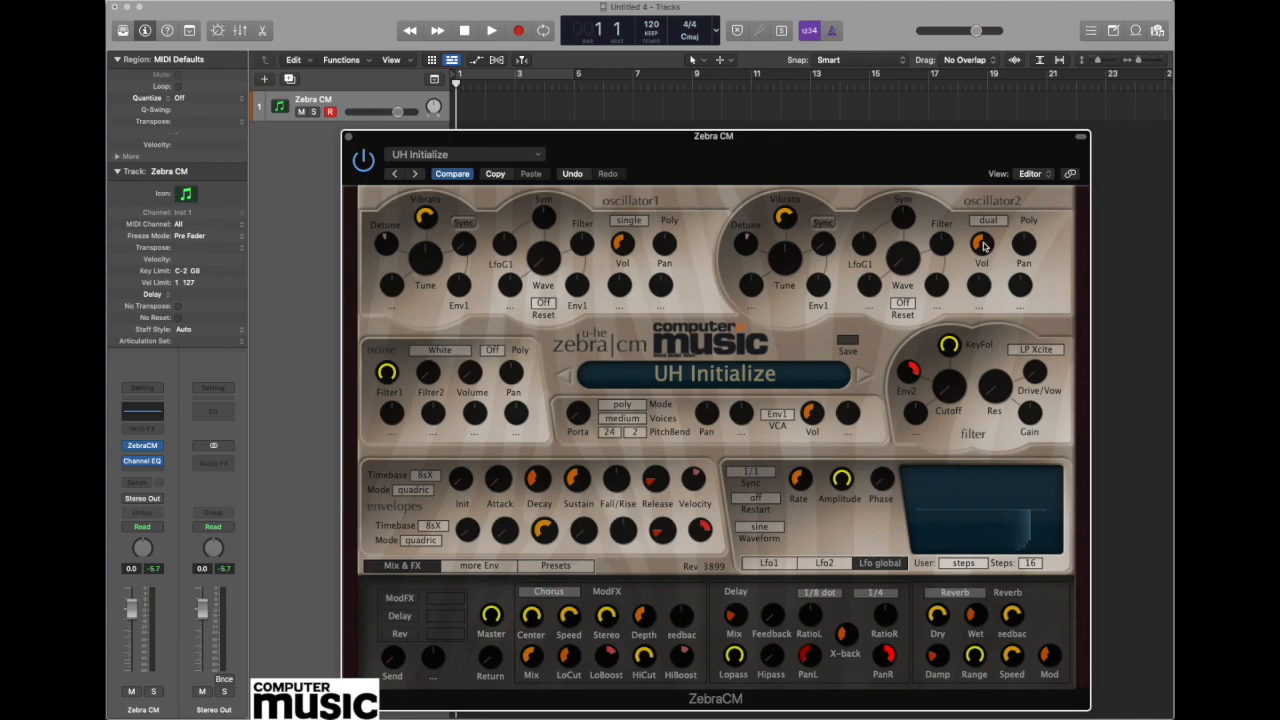
Turn oscillator 2's volume down to zero, and open the filter cutoff fully with its Env2 and KeyFol amounts at zero
click(983, 243)
drag(983, 243, 990, 352)
drag(912, 373, 908, 432)
drag(950, 345, 1002, 612)
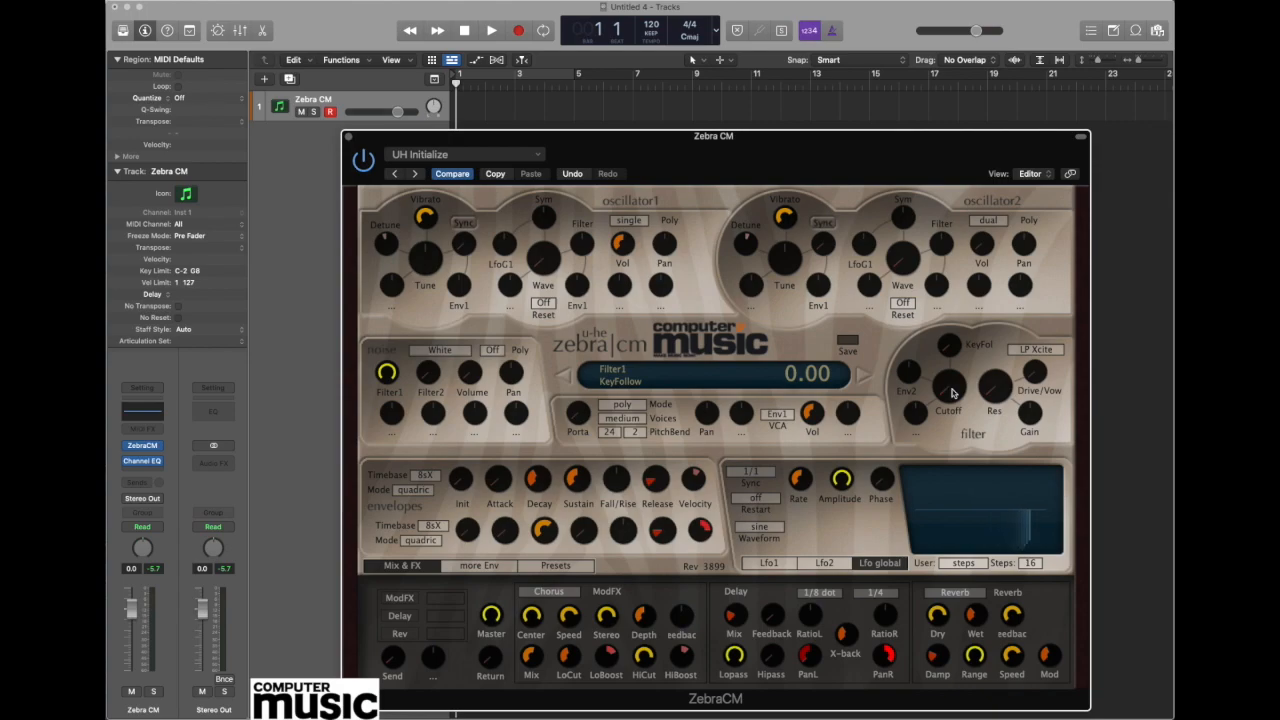
drag(952, 393, 948, 193)
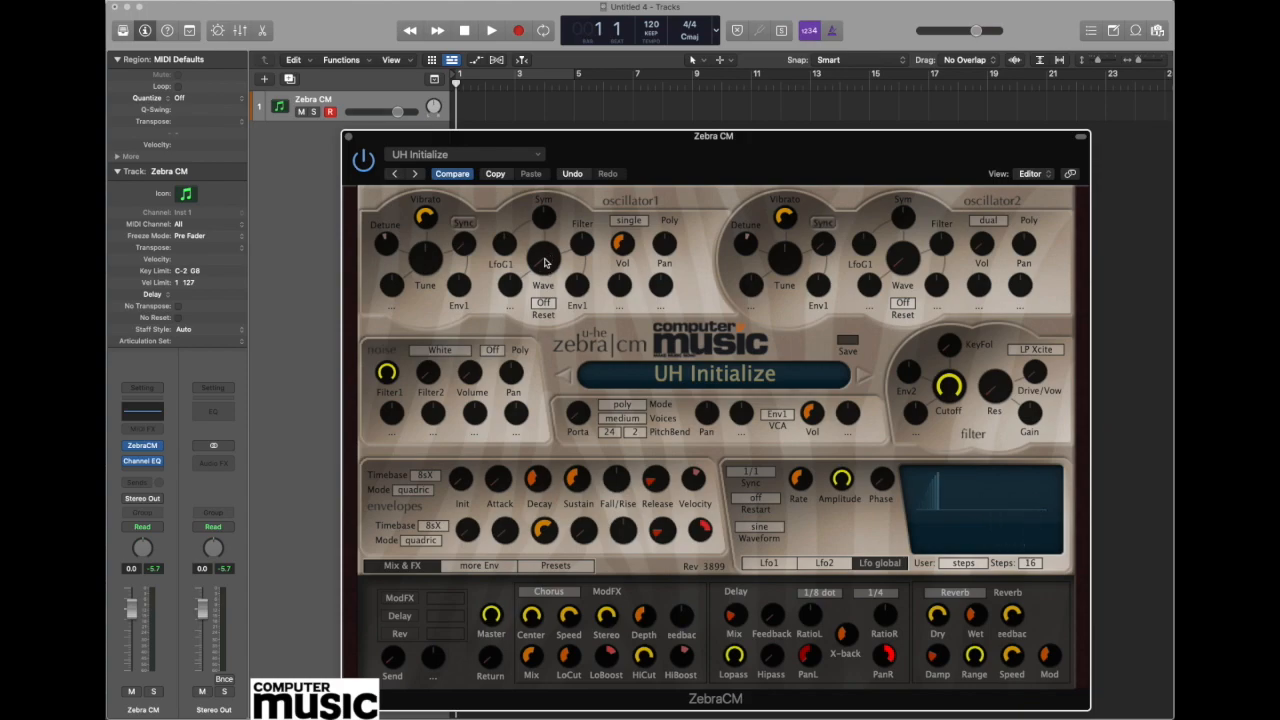
Set oscillator 1's LfoG1 modulation depth to 46 and raise its Wave position slightly
mouse_move(545, 268)
mouse_down()
mouse_move(555, 122)
mouse_move(563, 280)
mouse_up()
mouse_move(540, 270)
mouse_down()
mouse_move(543, 192)
mouse_move(545, 250)
mouse_up()
drag(507, 249, 512, 226)
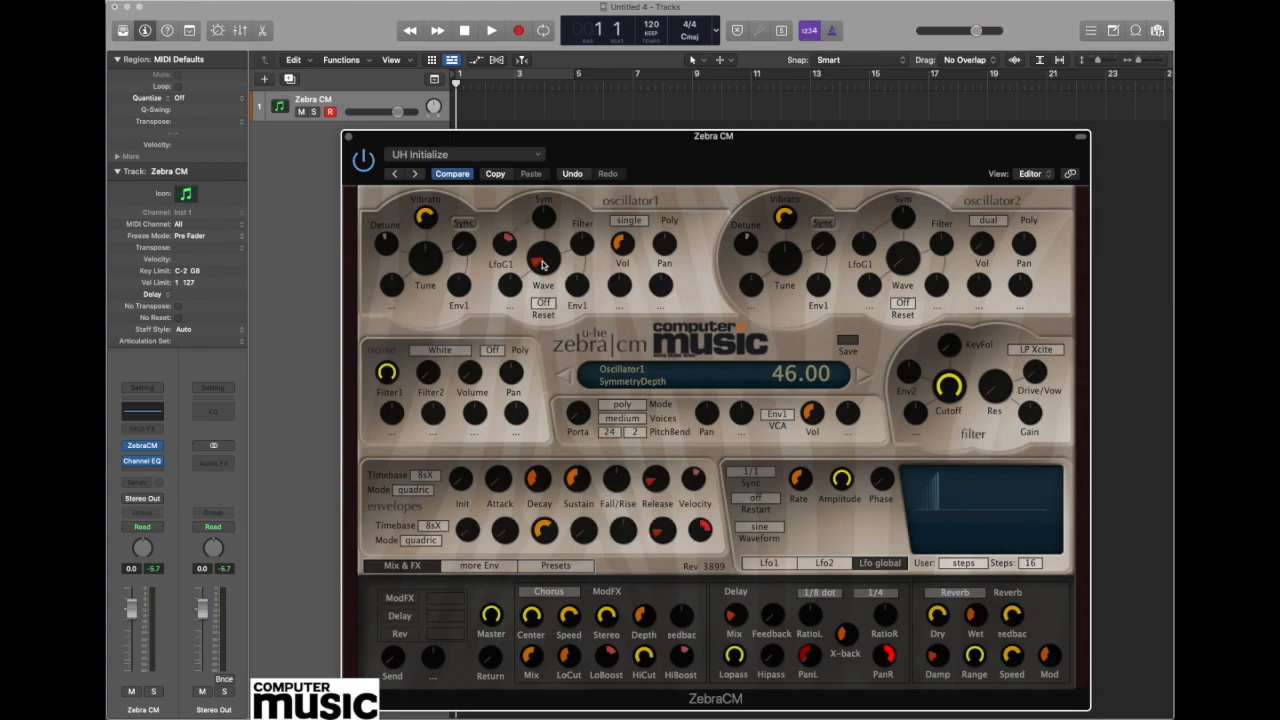
drag(547, 267, 548, 257)
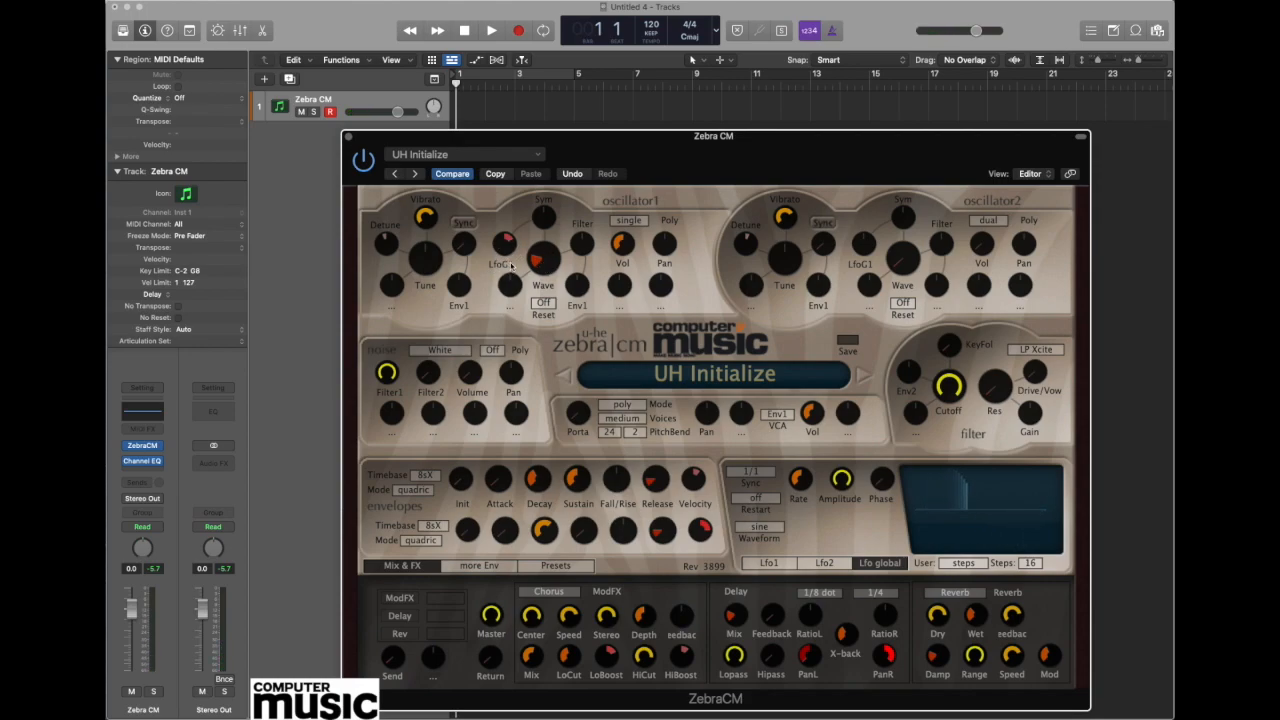
Try oscillator 1's LfoG1 depth at 18 and higher, leaving it low with Wave raised to about halfway
mouse_move(506, 250)
mouse_down()
mouse_move(506, 228)
mouse_move(508, 264)
mouse_up()
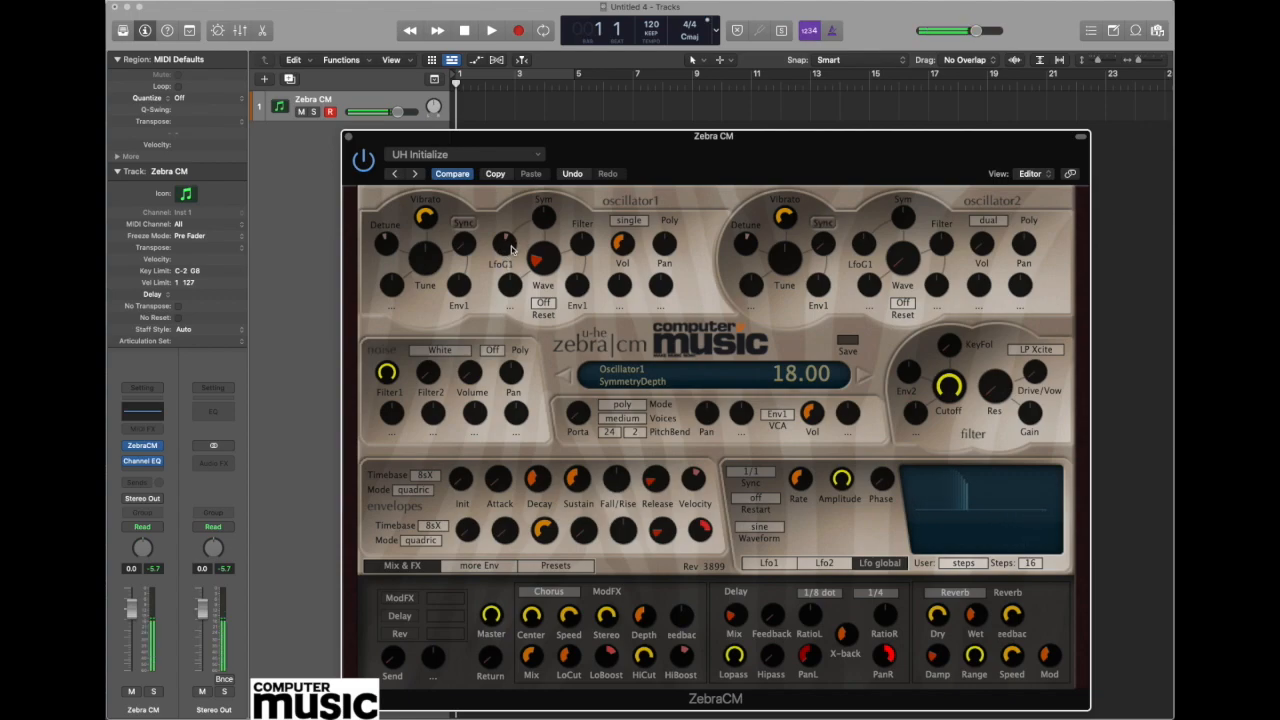
drag(508, 250, 511, 216)
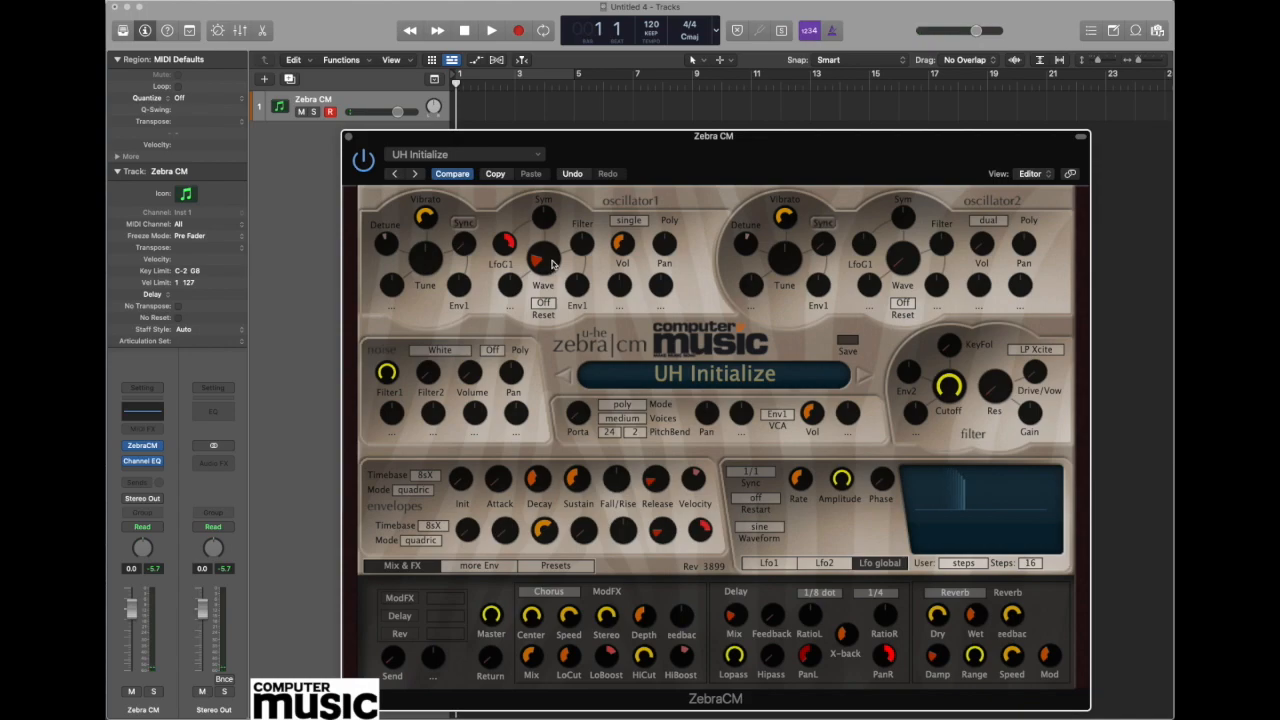
drag(548, 268, 512, 268)
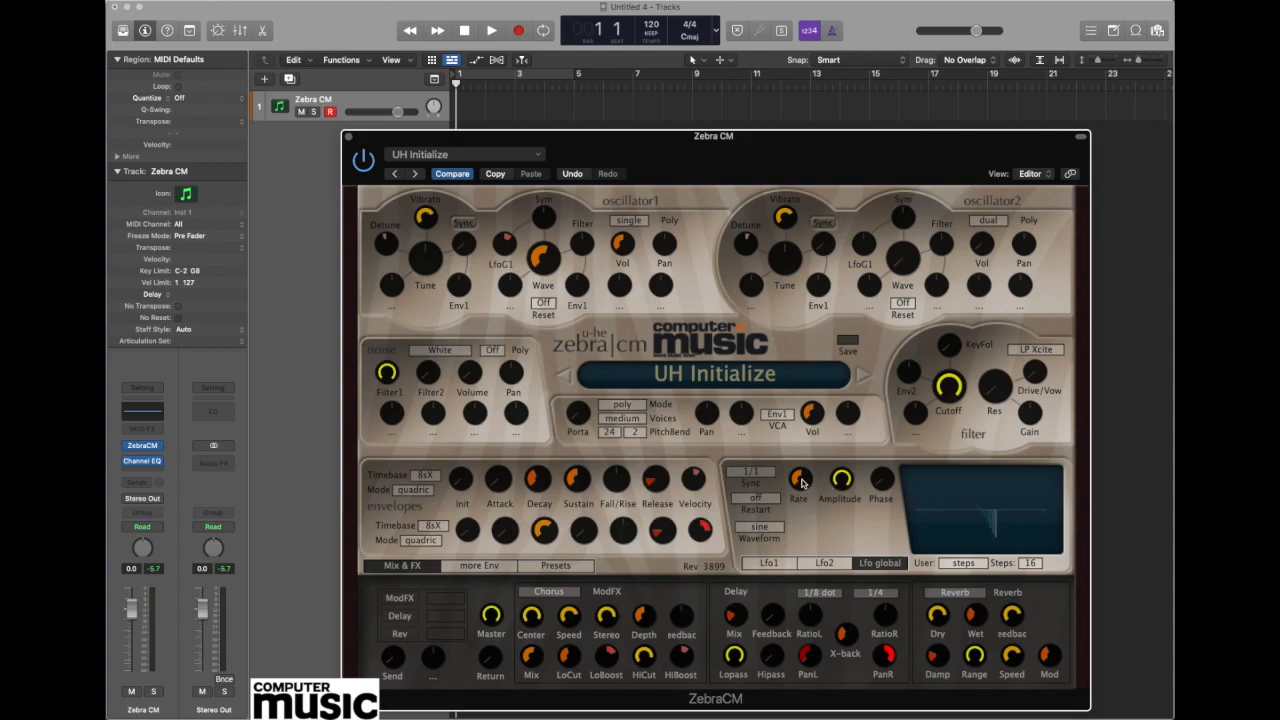
Set the global LFO's waveform to rand hold with an adjusted rate, and raise oscillator 1's LfoG1 modulation depth
mouse_move(801, 483)
mouse_down()
mouse_move(801, 500)
mouse_move(810, 422)
mouse_move(803, 485)
mouse_up()
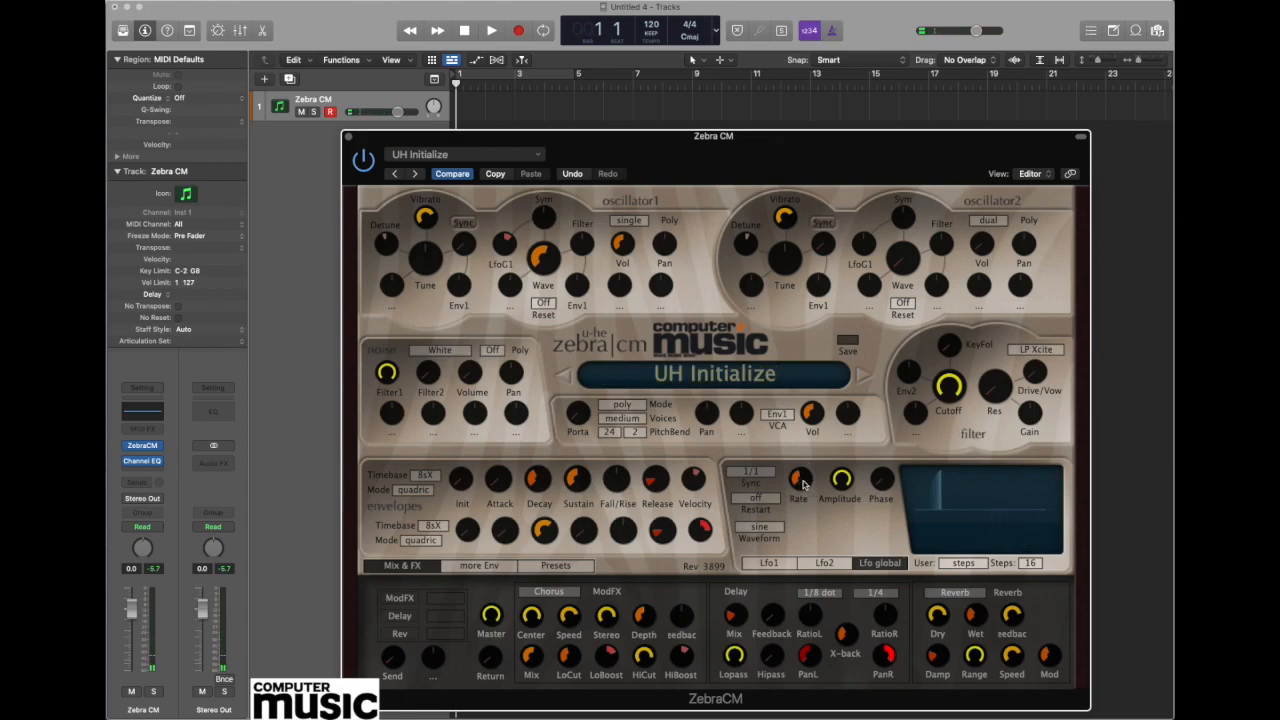
mouse_move(805, 485)
mouse_down()
mouse_move(811, 418)
mouse_move(806, 475)
mouse_up()
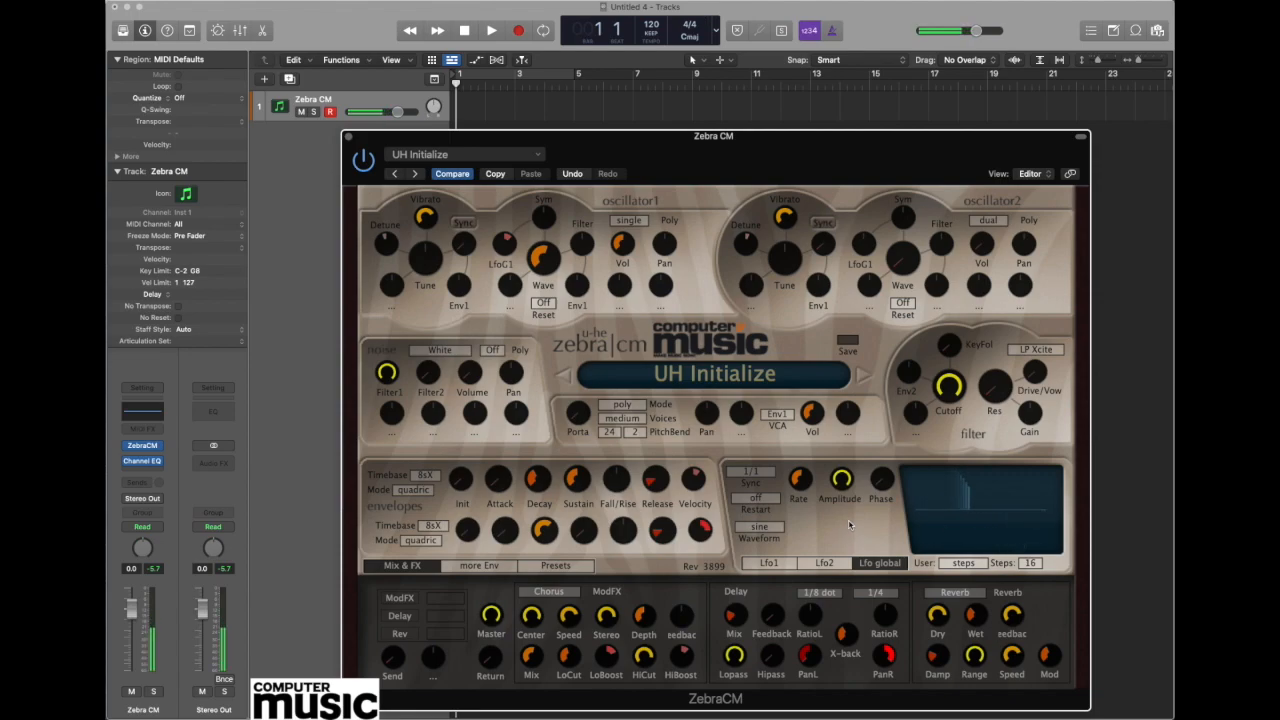
click(760, 528)
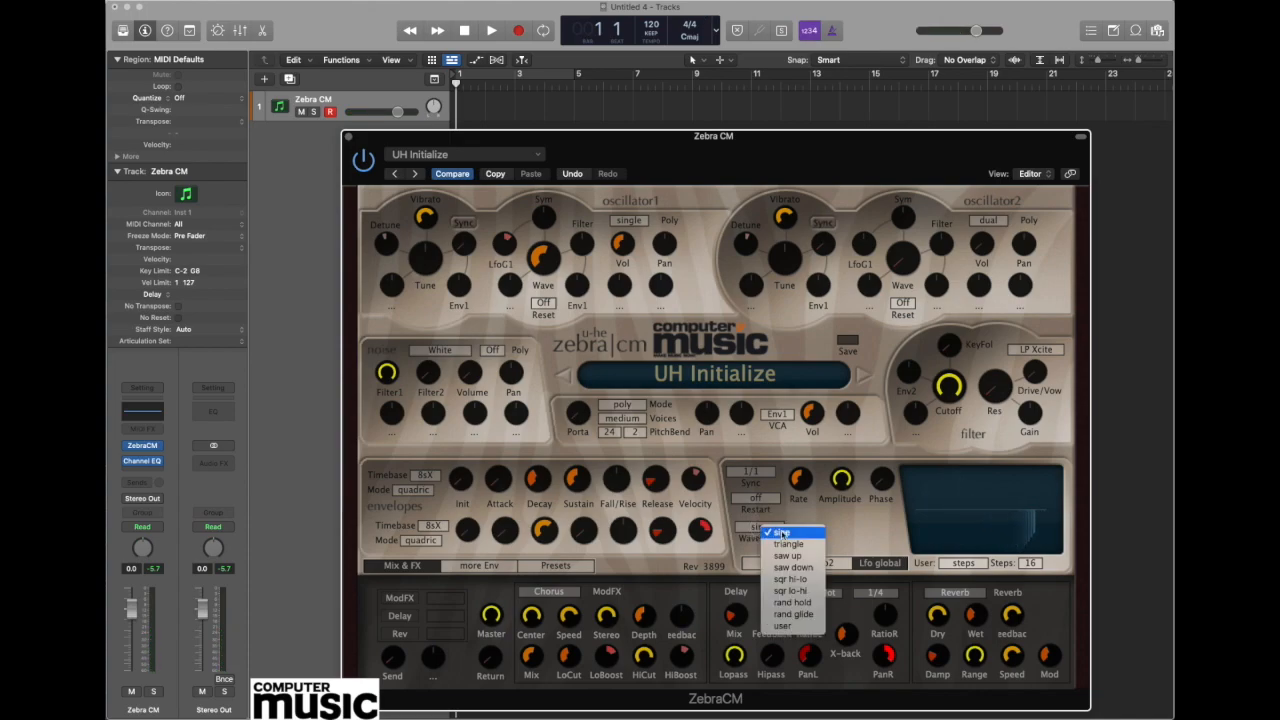
click(800, 603)
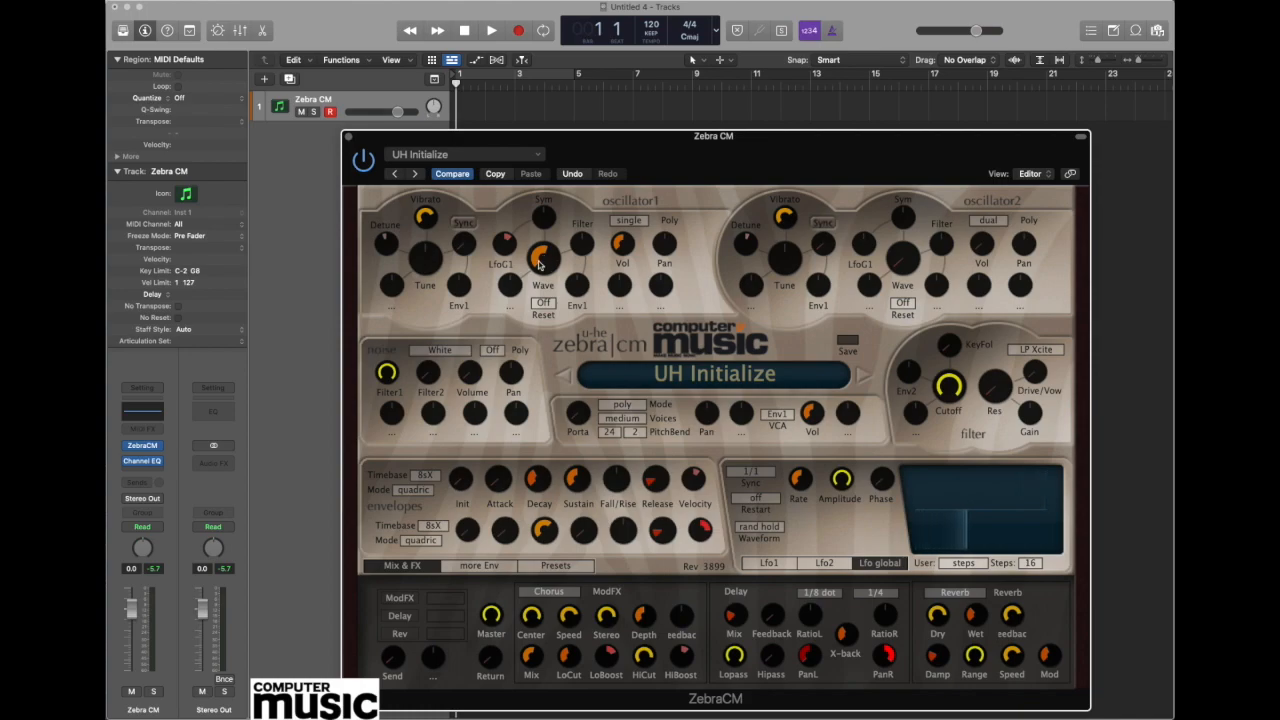
drag(511, 250, 505, 222)
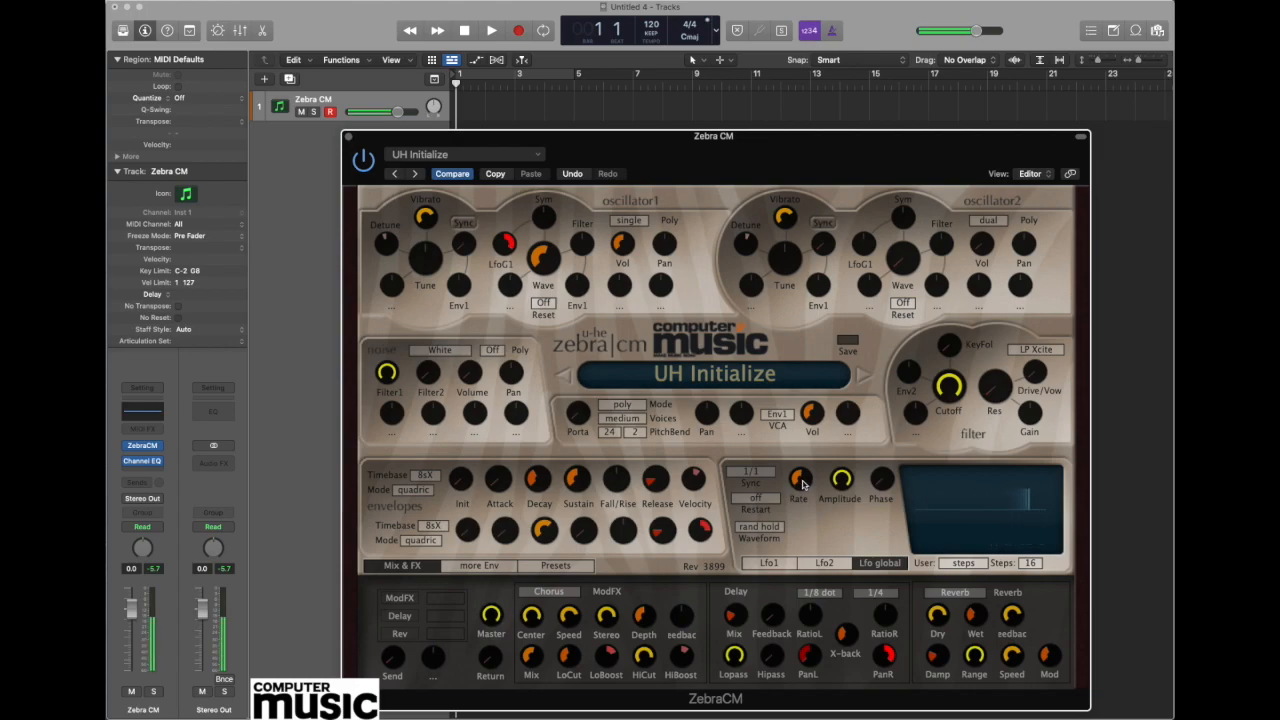
mouse_move(802, 484)
mouse_down()
mouse_move(803, 445)
mouse_move(806, 482)
mouse_up()
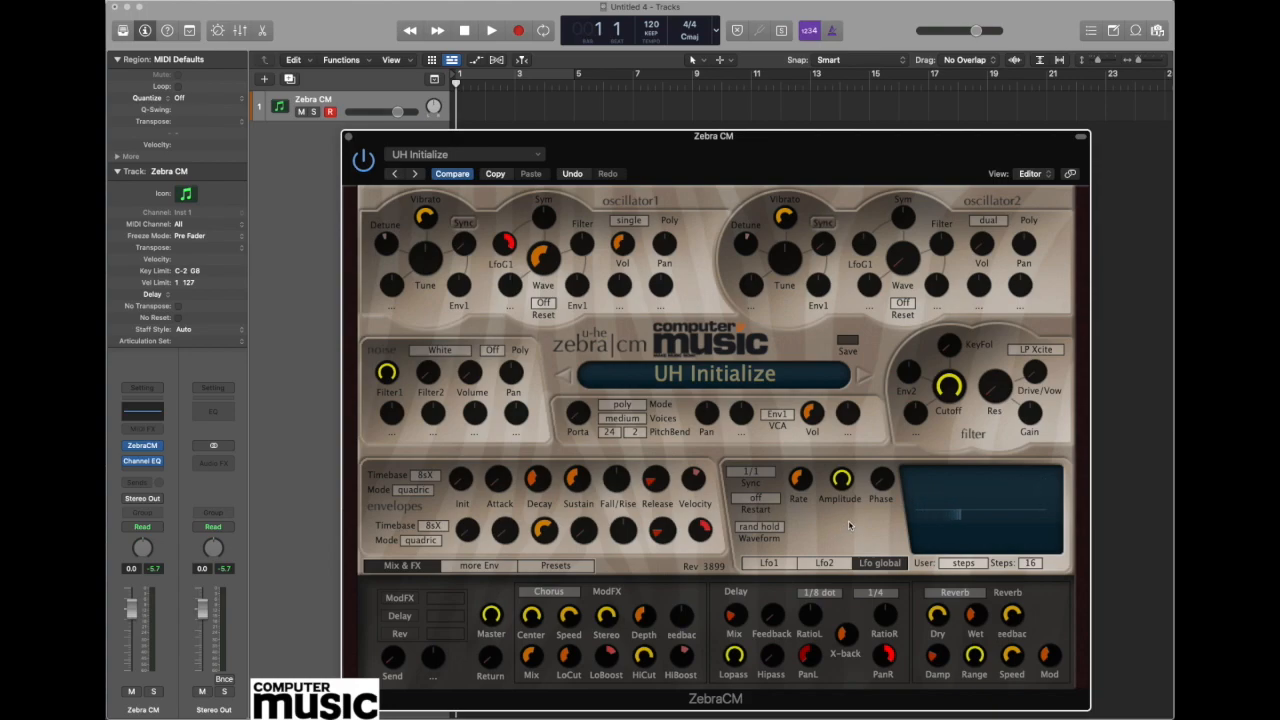
Compare global LFO sync divisions of 1/2 and 1/4, leaving the sync at 1/2
click(760, 474)
click(755, 474)
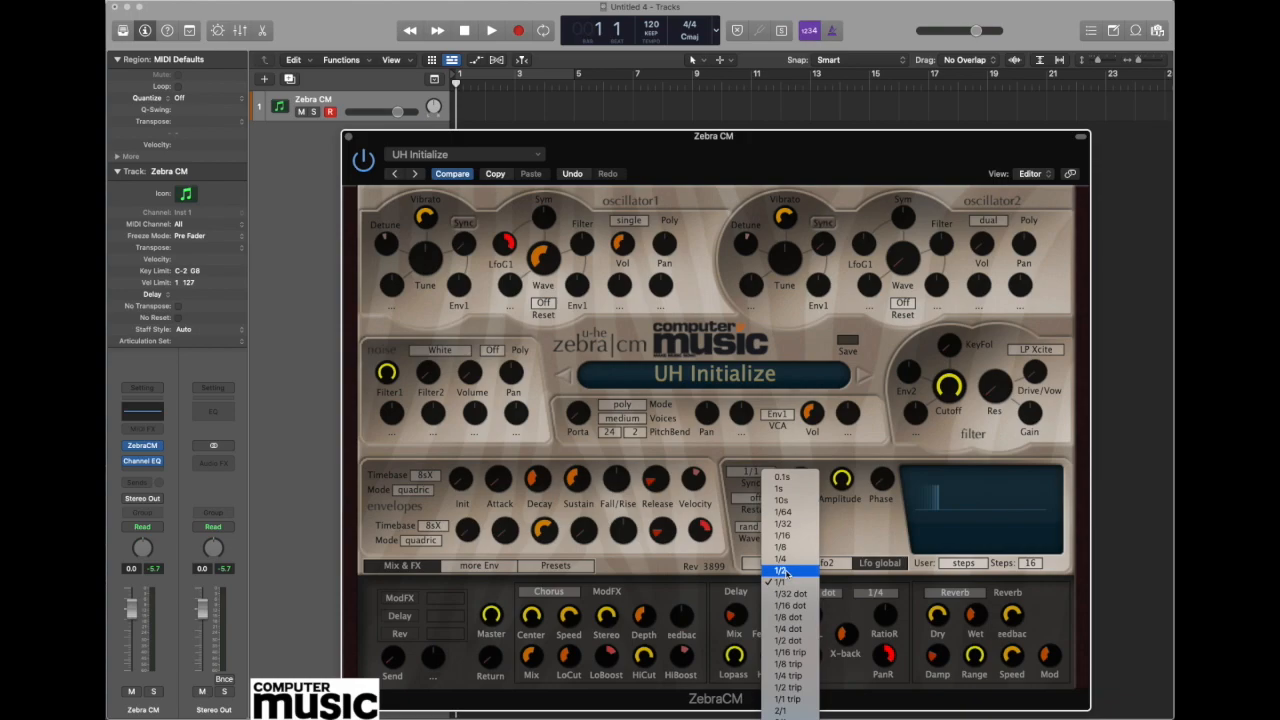
click(781, 571)
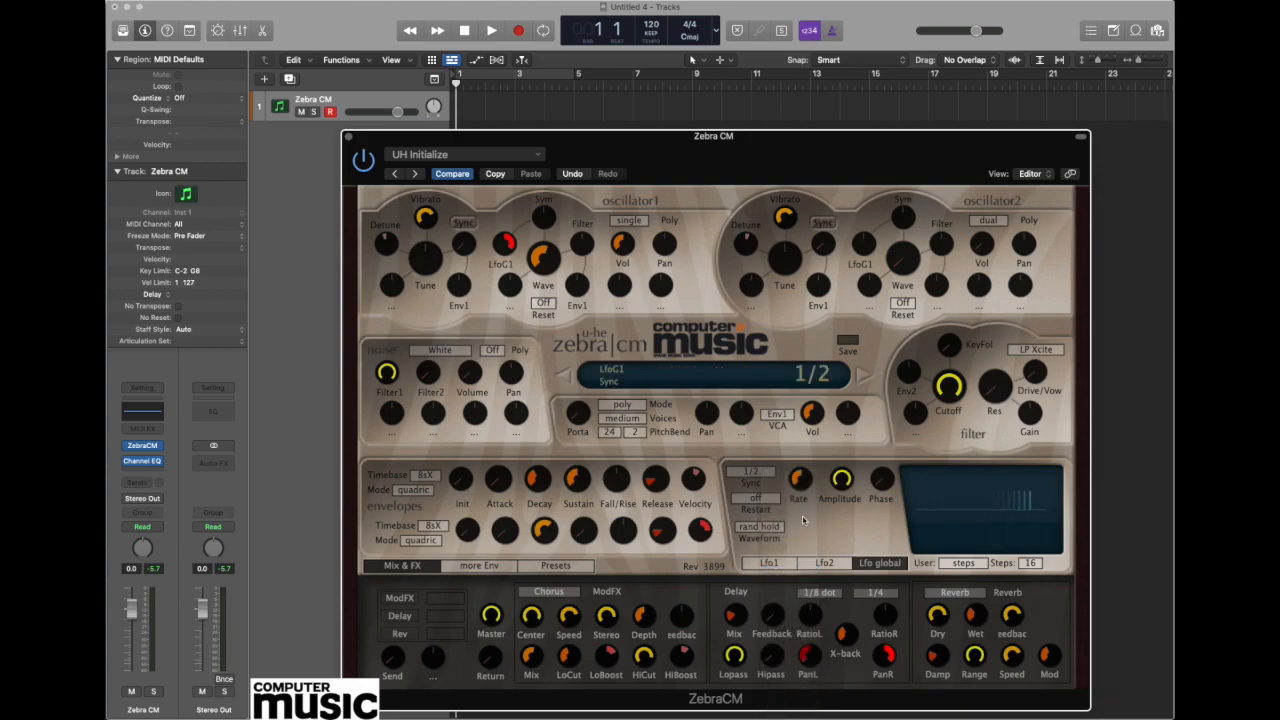
click(755, 471)
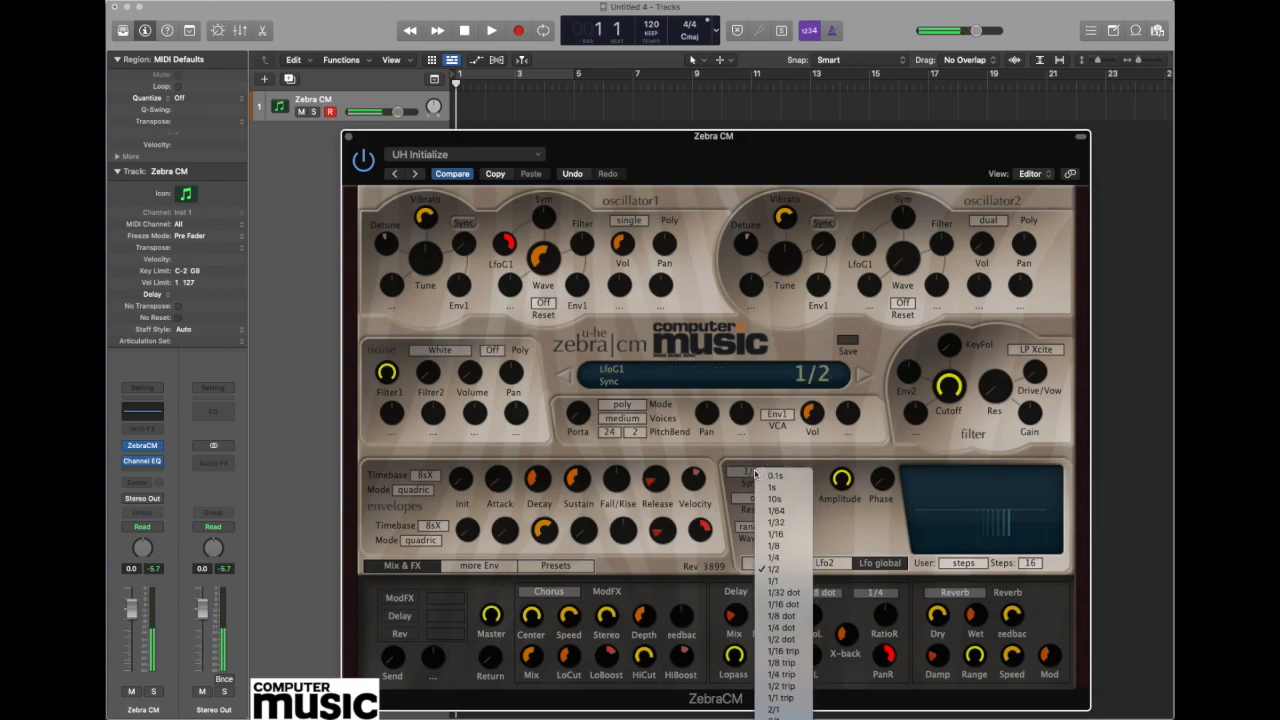
click(776, 557)
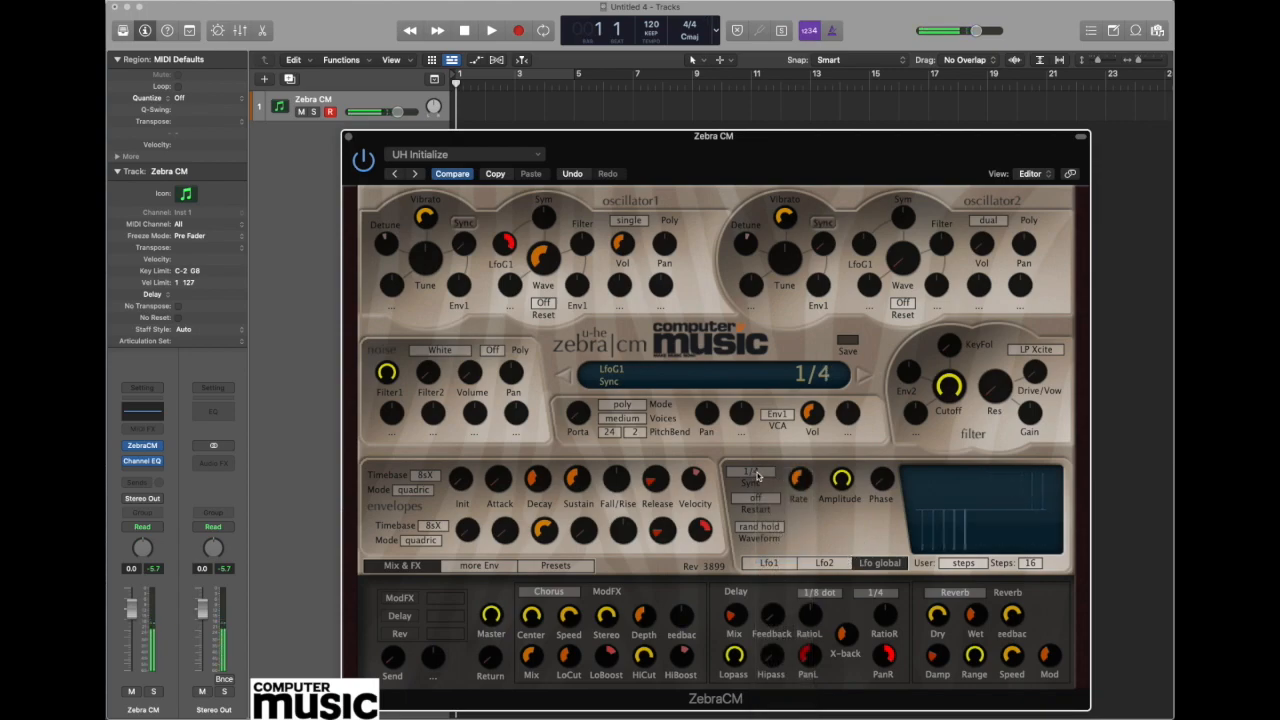
click(752, 471)
click(780, 548)
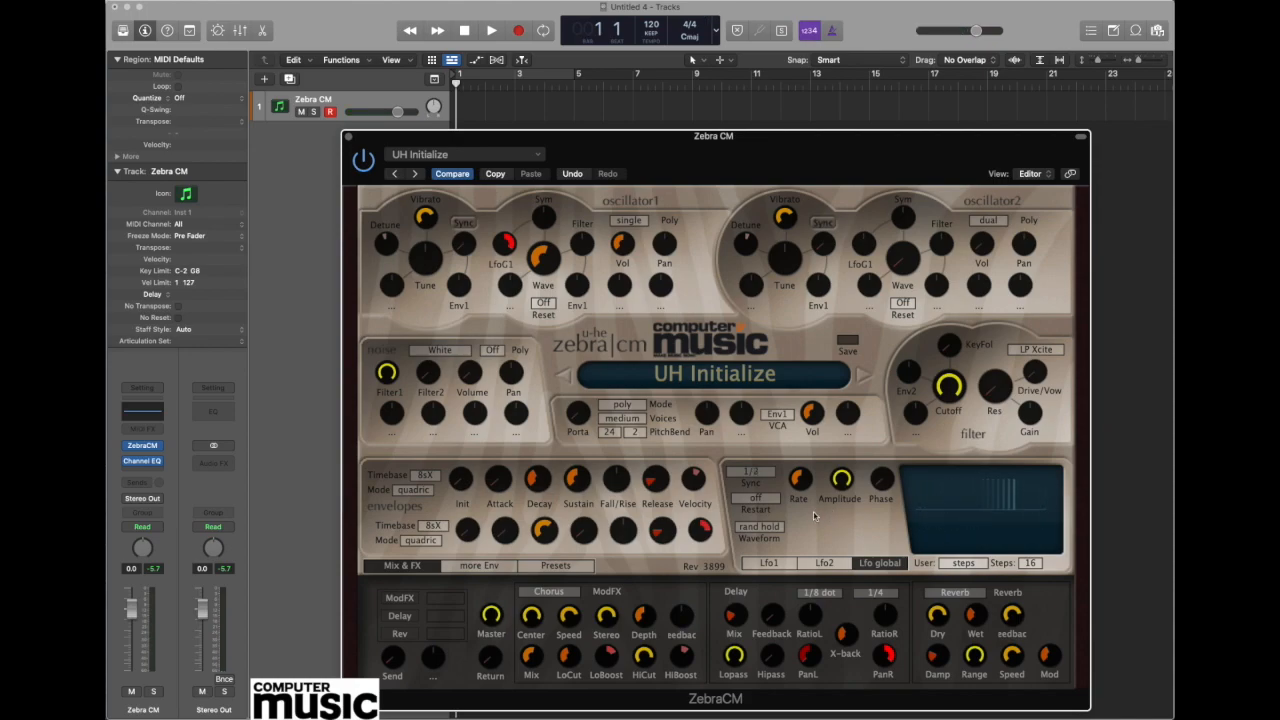
Assign LfoG1 to the filter's empty modulation slot with a small positive depth, and lower the cutoff to 111
right_click(918, 413)
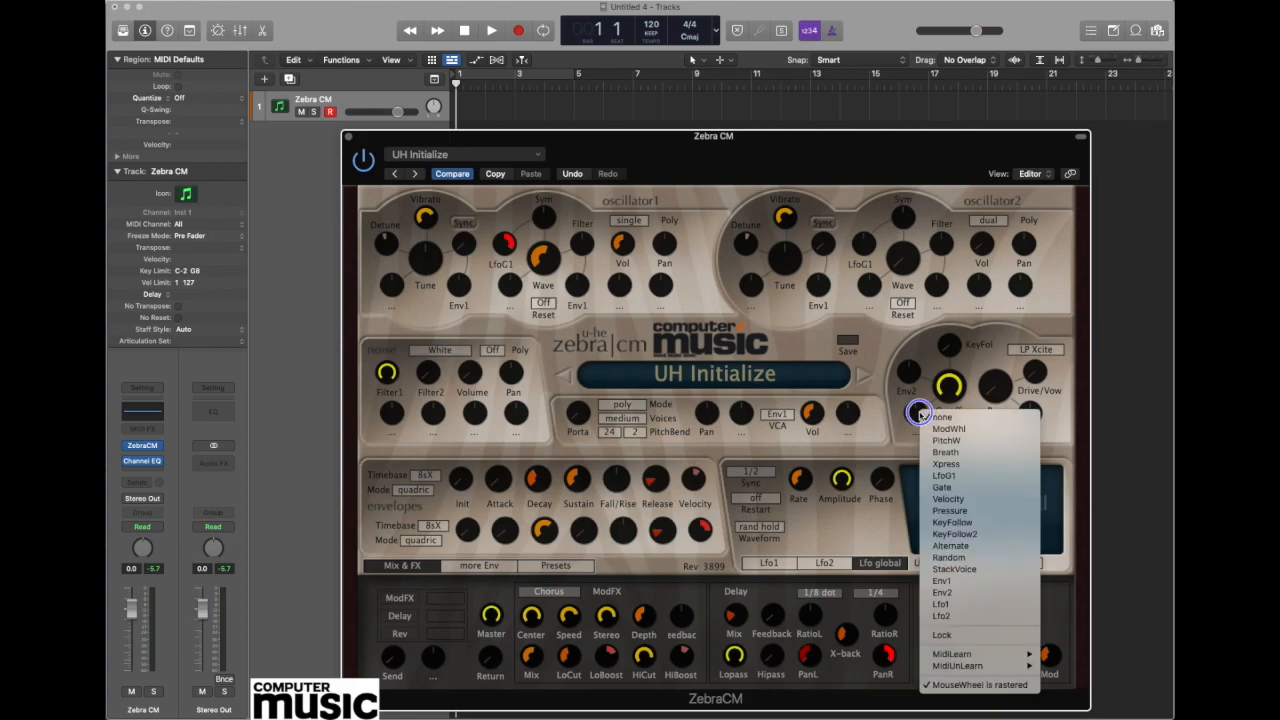
click(960, 477)
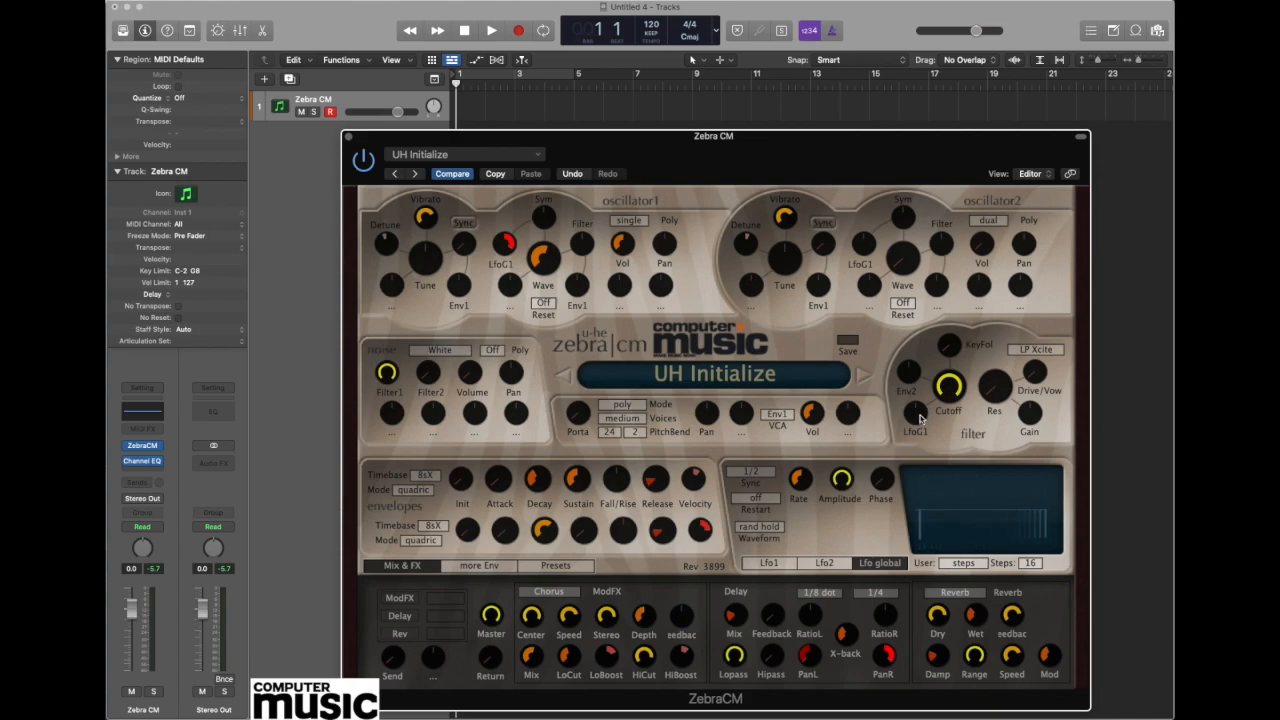
drag(920, 418, 957, 360)
drag(921, 418, 922, 437)
drag(953, 397, 919, 408)
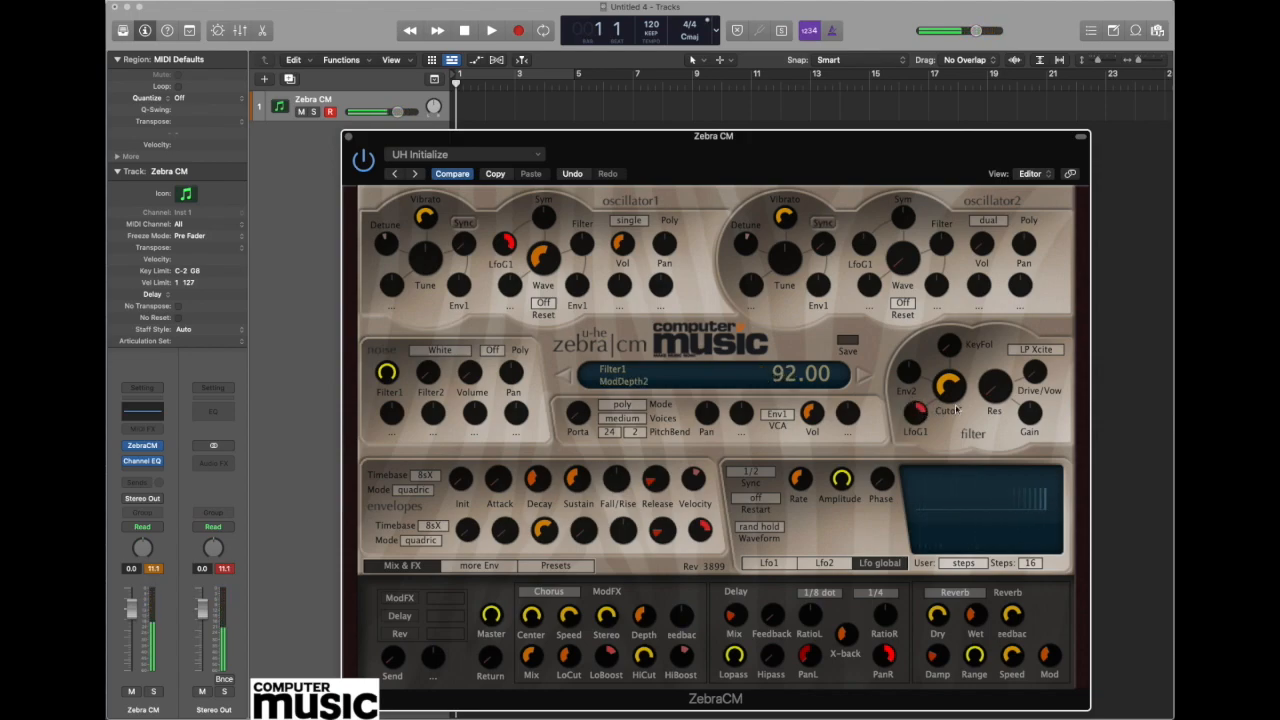
drag(955, 398, 951, 388)
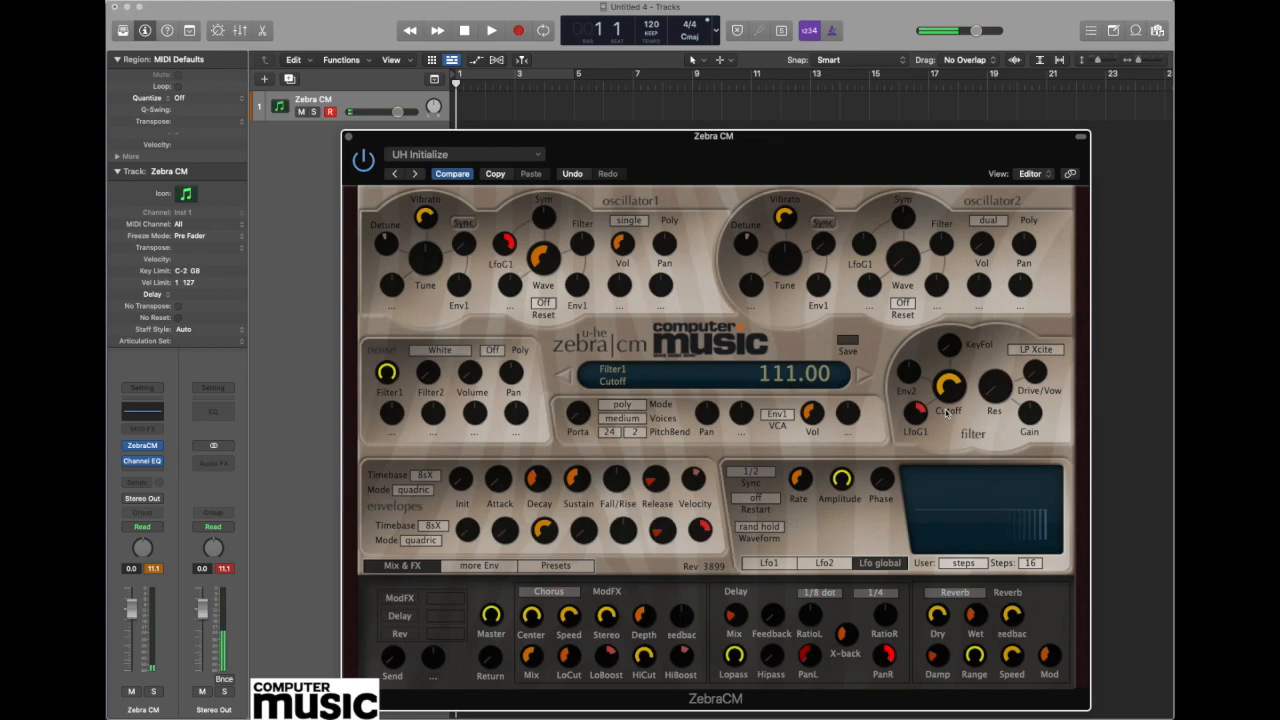
drag(915, 425, 919, 426)
Raise the filter's resonance to a bit under halfway and fine-tune its cutoff and LfoG1 modulation depth to match
drag(1003, 390, 1015, 536)
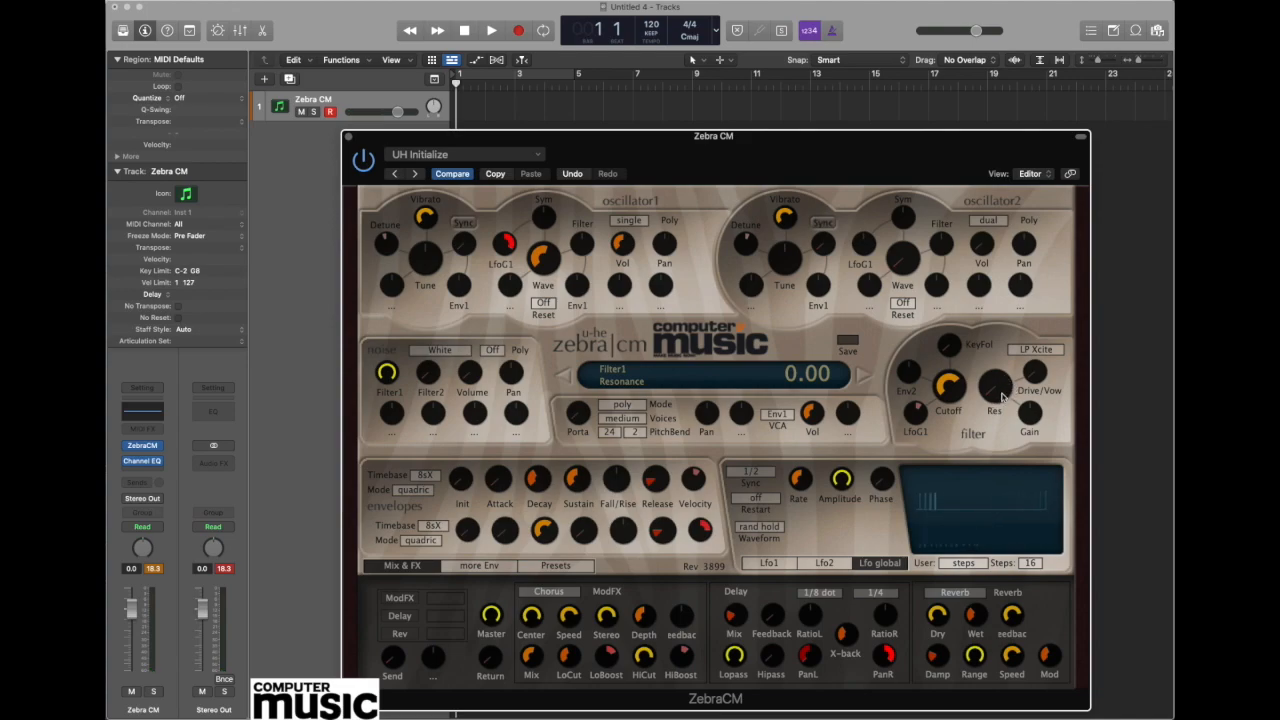
drag(1003, 395, 1003, 322)
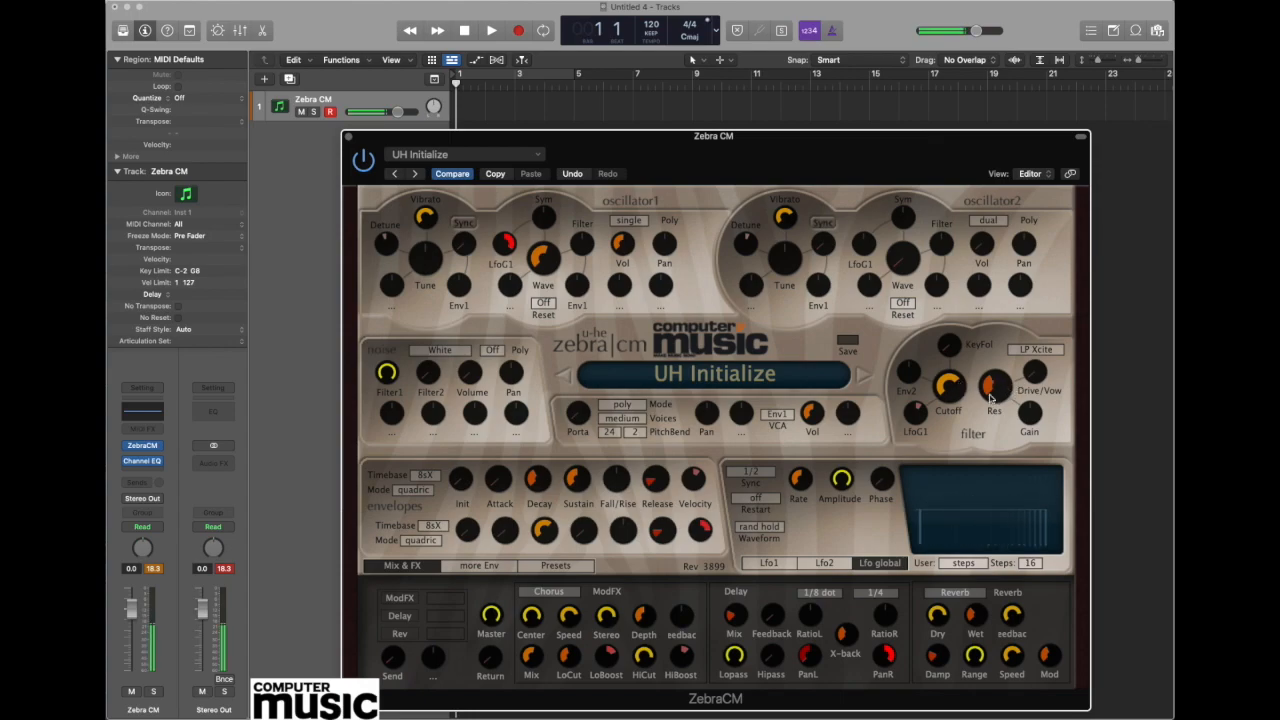
drag(998, 388, 922, 404)
click(916, 418)
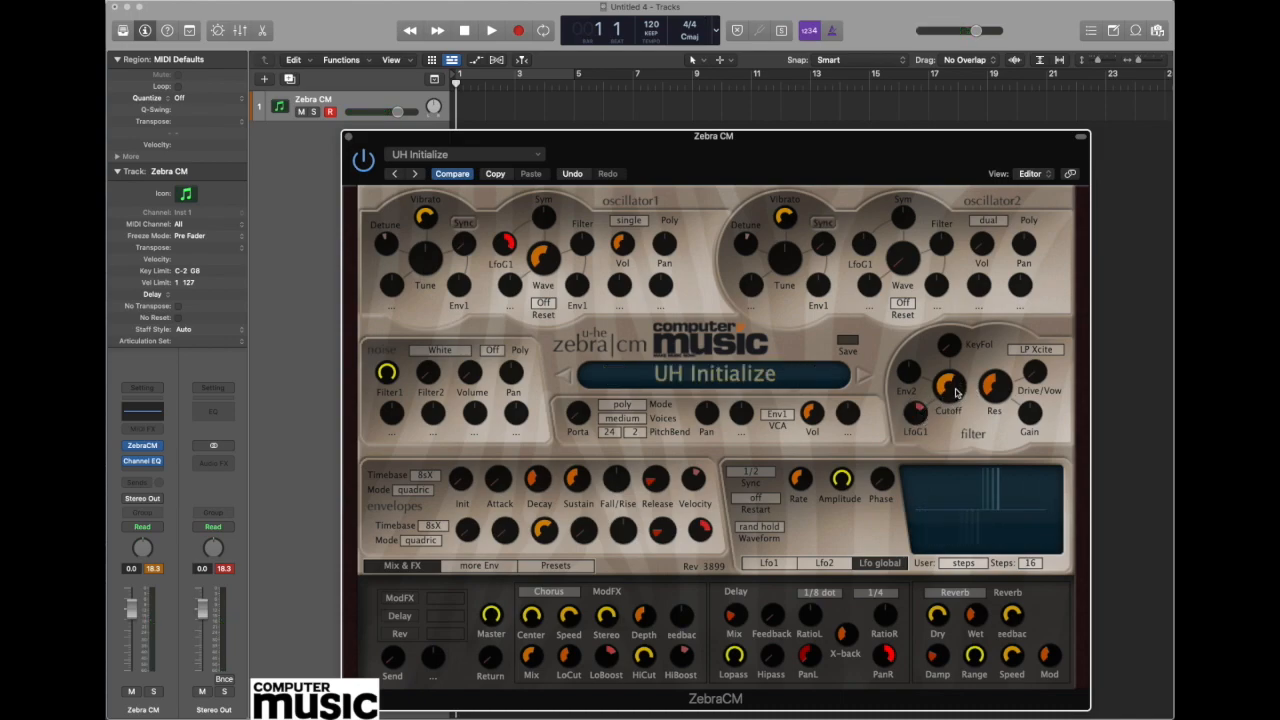
drag(948, 392, 958, 380)
drag(917, 420, 918, 425)
drag(989, 391, 990, 406)
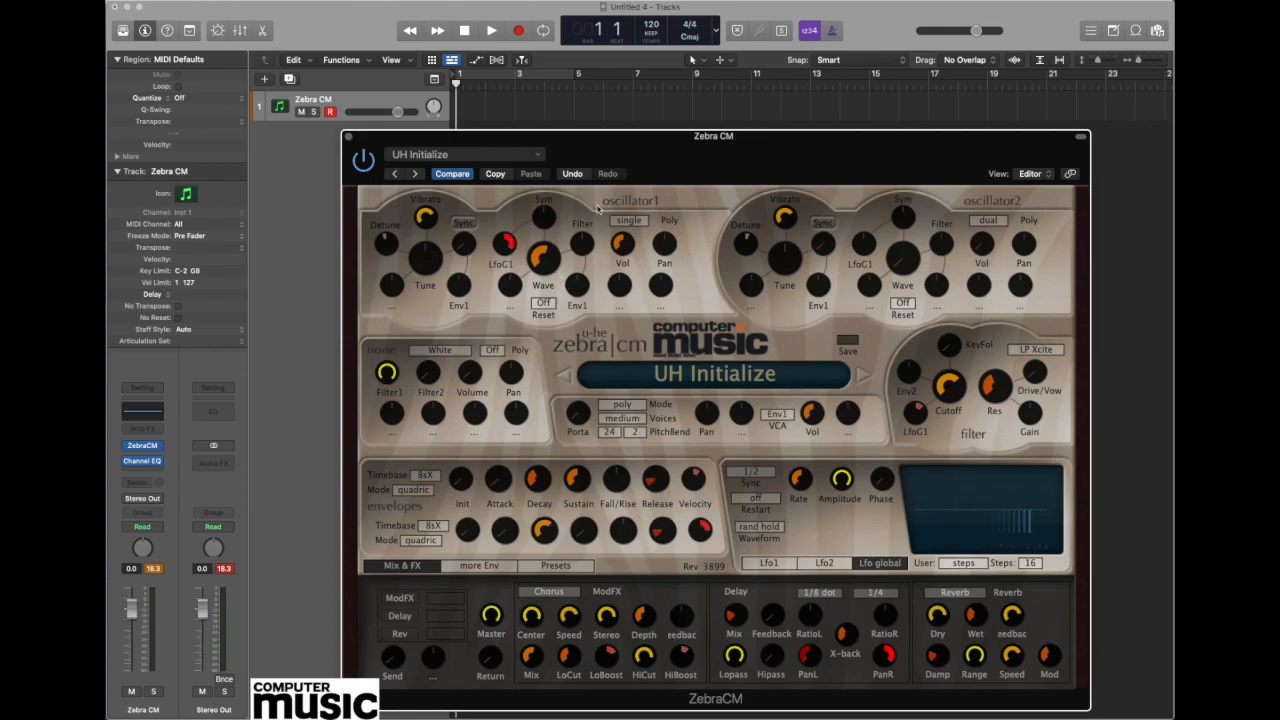
Insert a stereo Stereo Delay after the Channel EQ on the synth track, arranging the plug-in windows side by side
drag(777, 141, 816, 134)
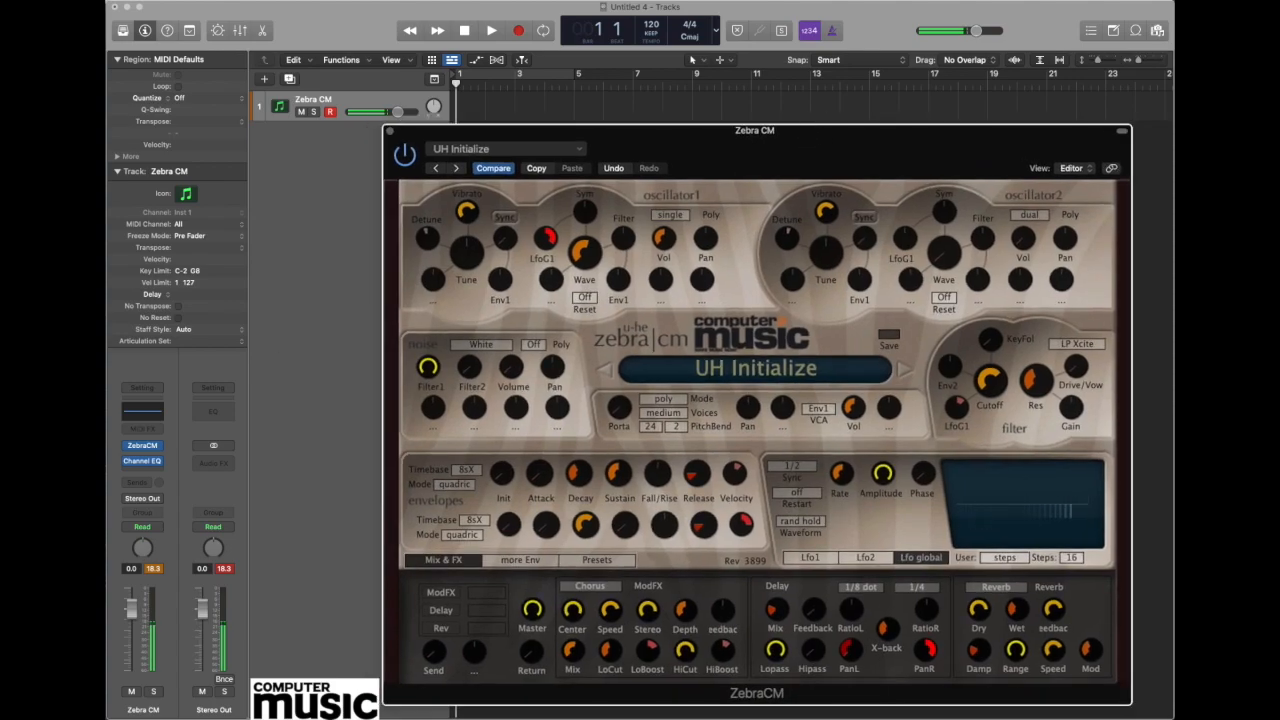
click(278, 439)
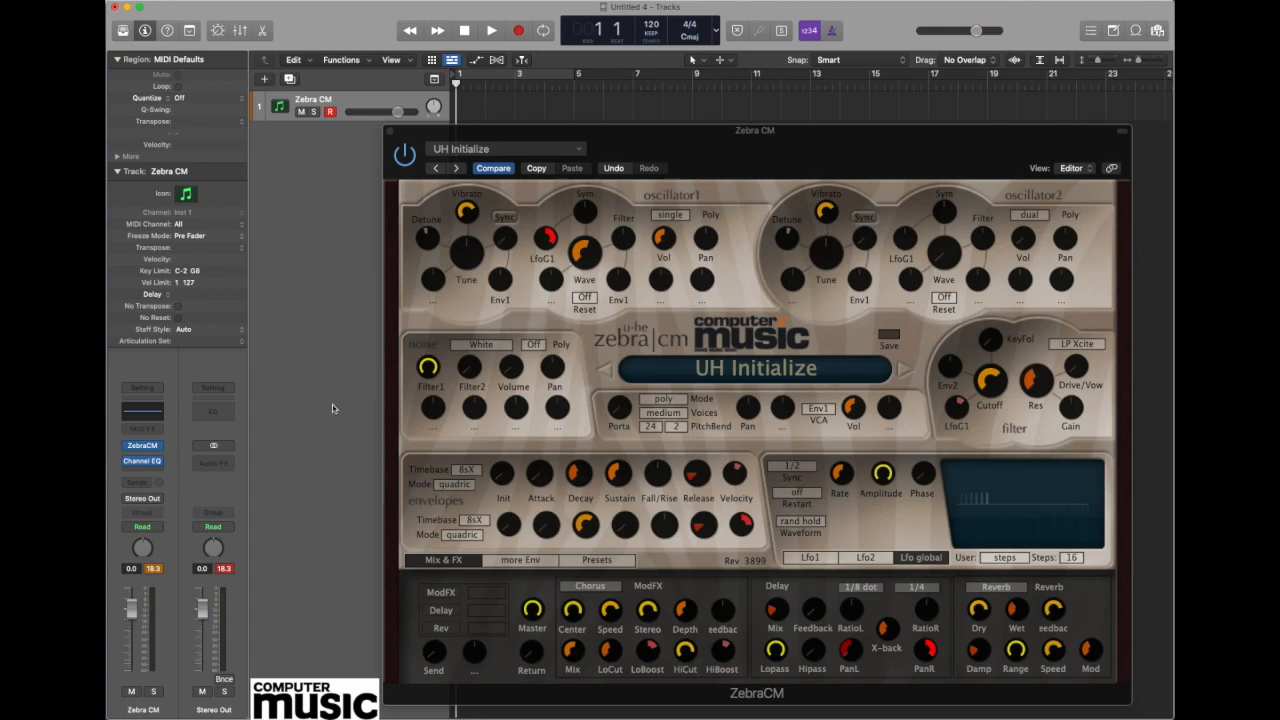
click(158, 463)
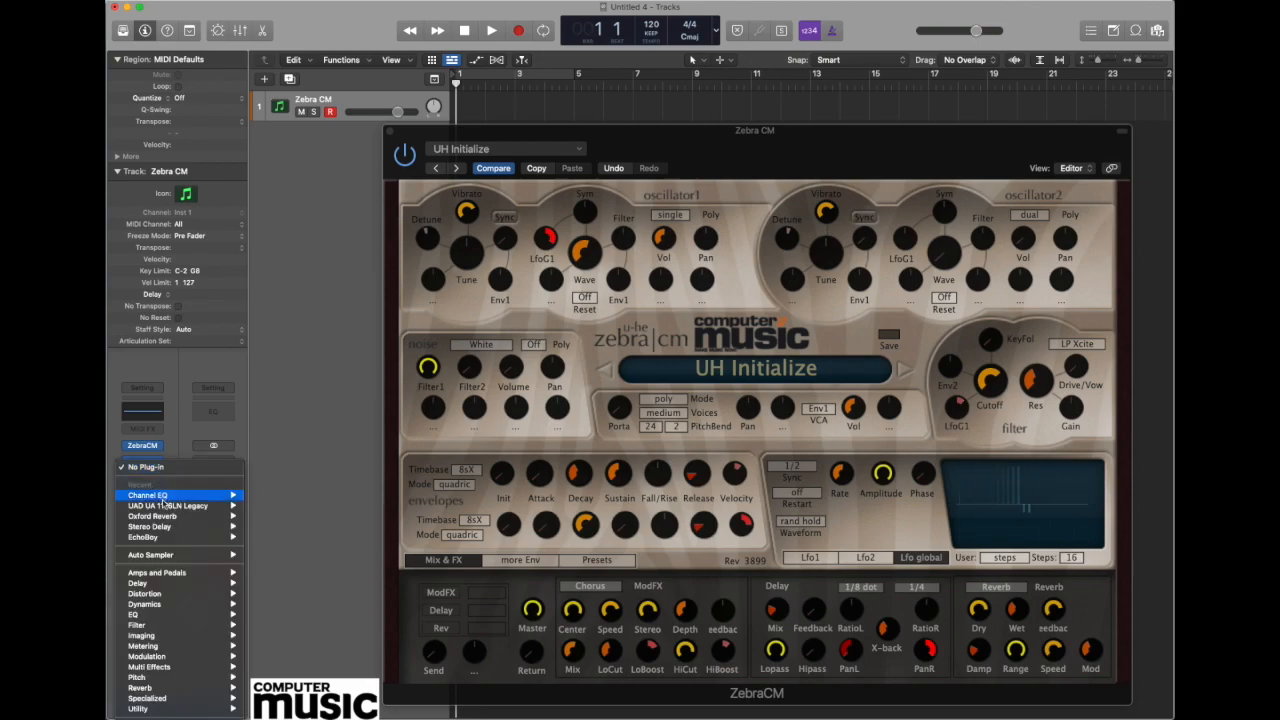
mouse_move(158, 530)
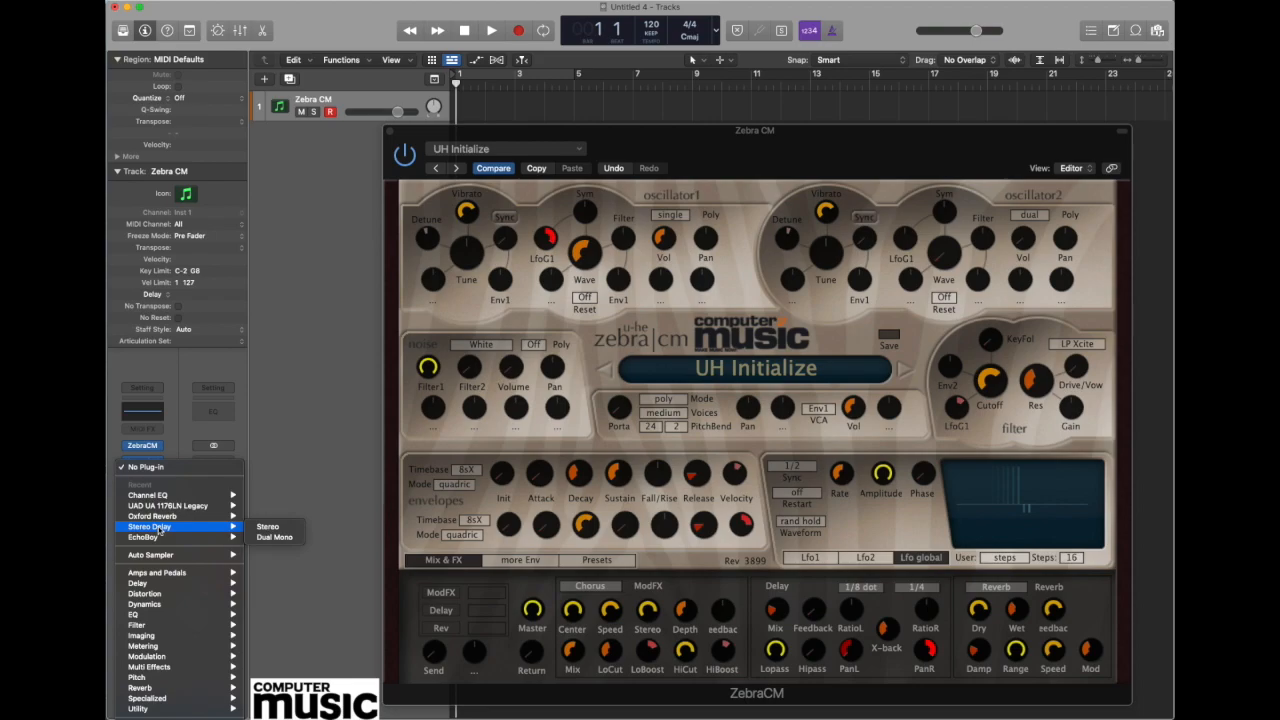
click(286, 526)
drag(1074, 122, 578, 238)
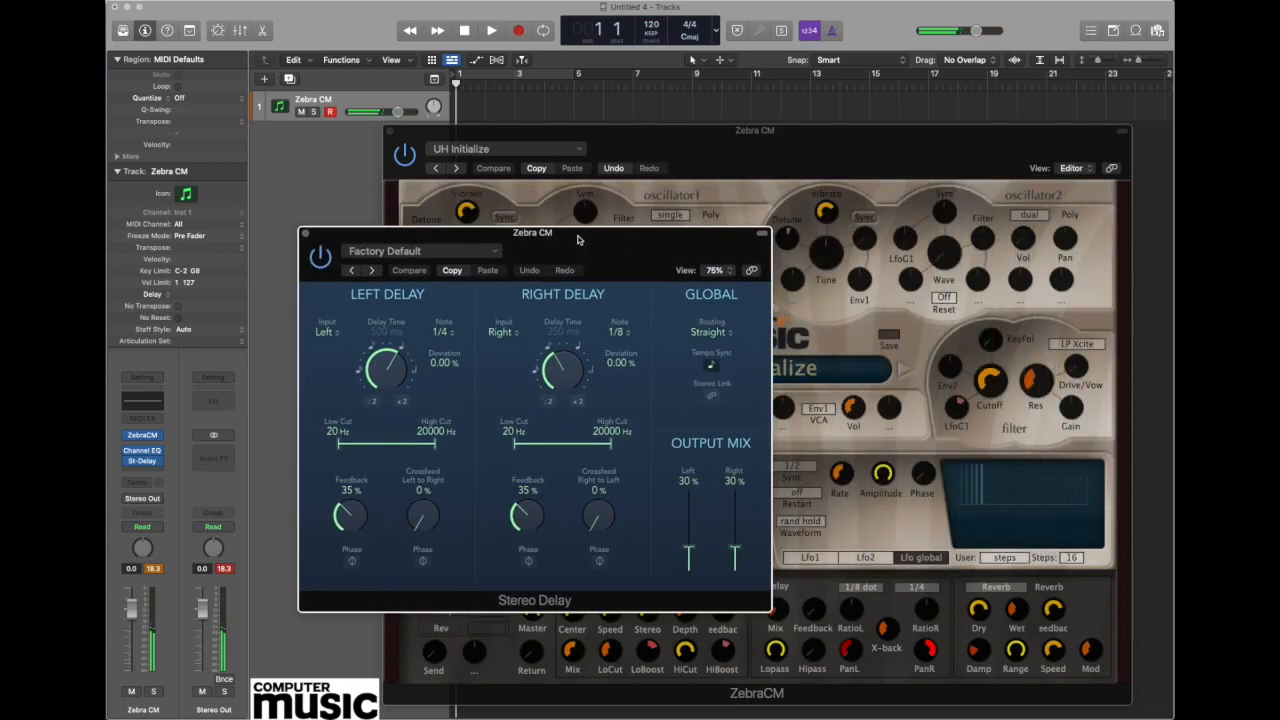